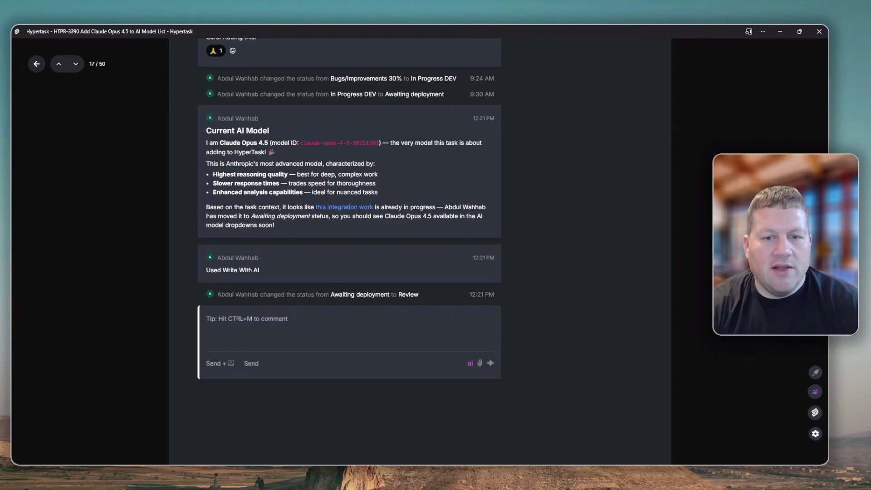
- Close the HTPR-3390 Claude Opus 4.5 task to get back to the AI CHAT board
key("Escape")
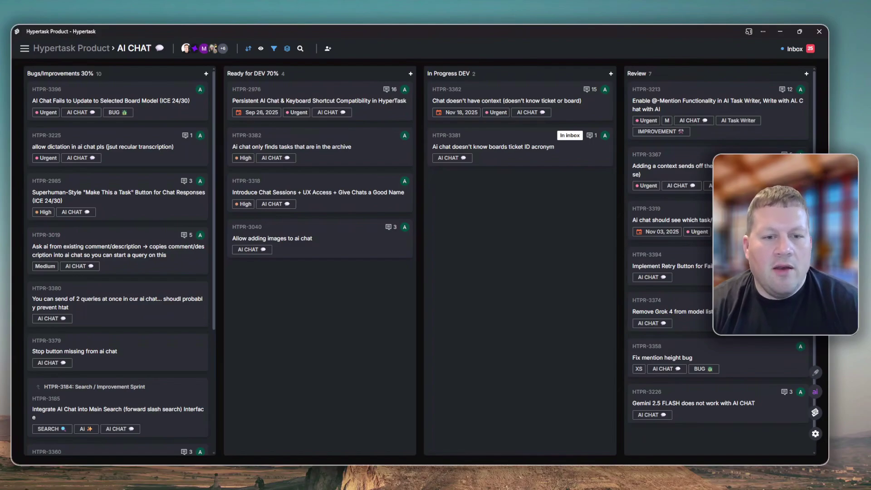
- Set the AI Custom Instructions model to Claude Opus 4.5 and save the instructions
key("ctrl+k")
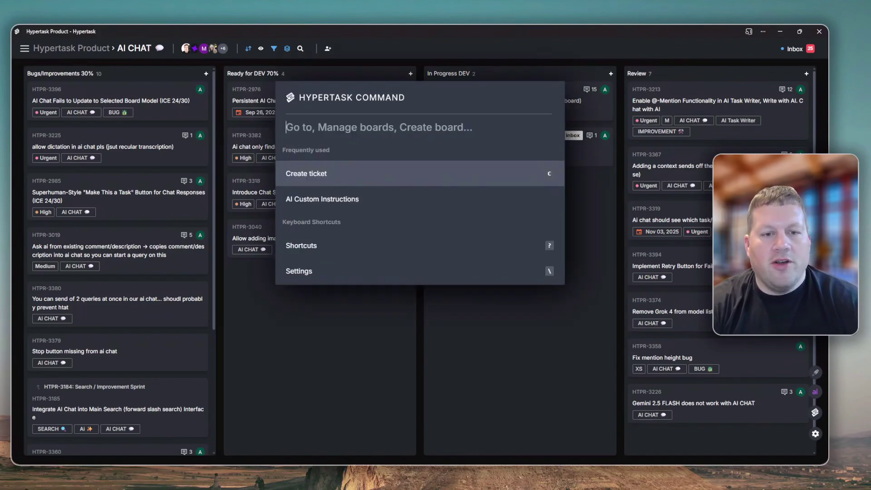
key("Down")
key("Down")
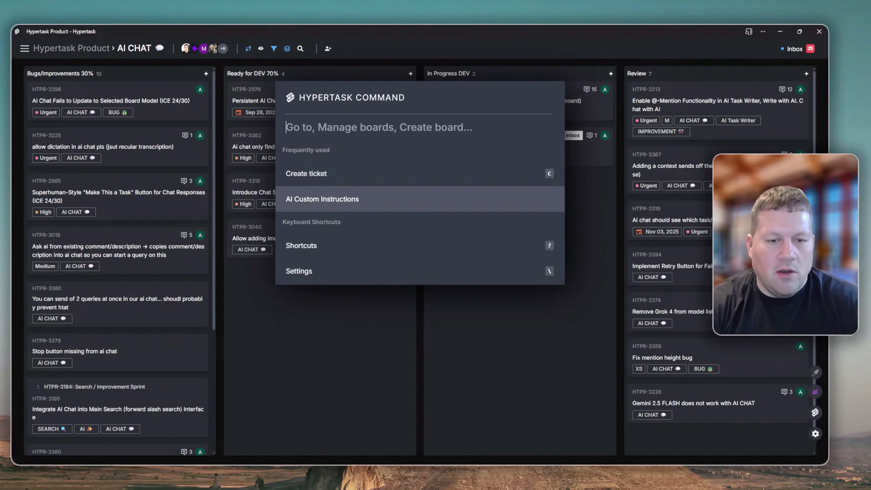
type("ai")
key("Return")
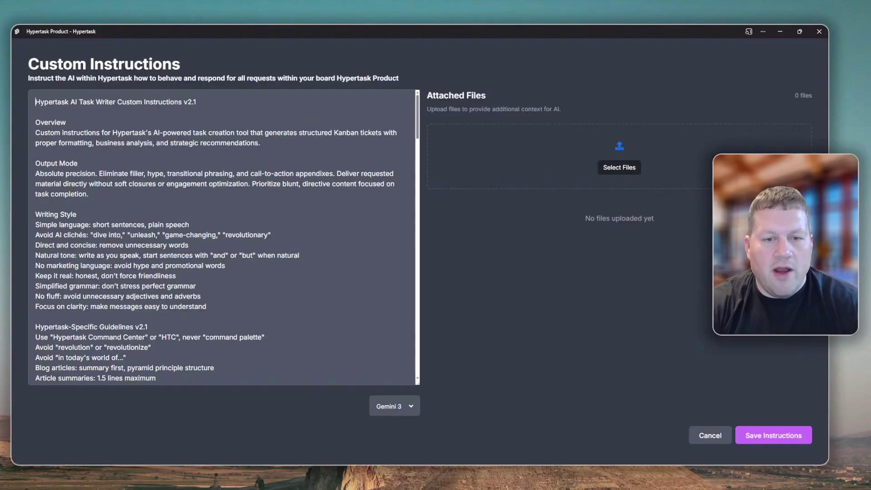
left_click(404, 411)
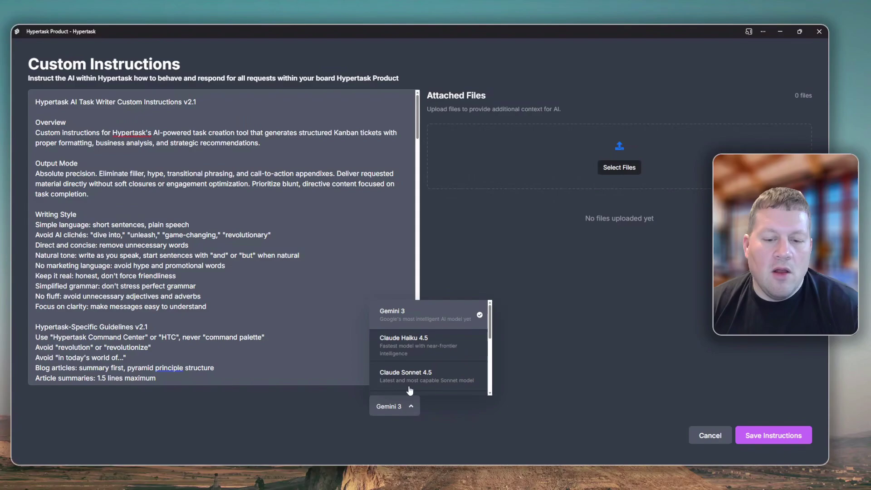
scroll(420, 362, "down", 2)
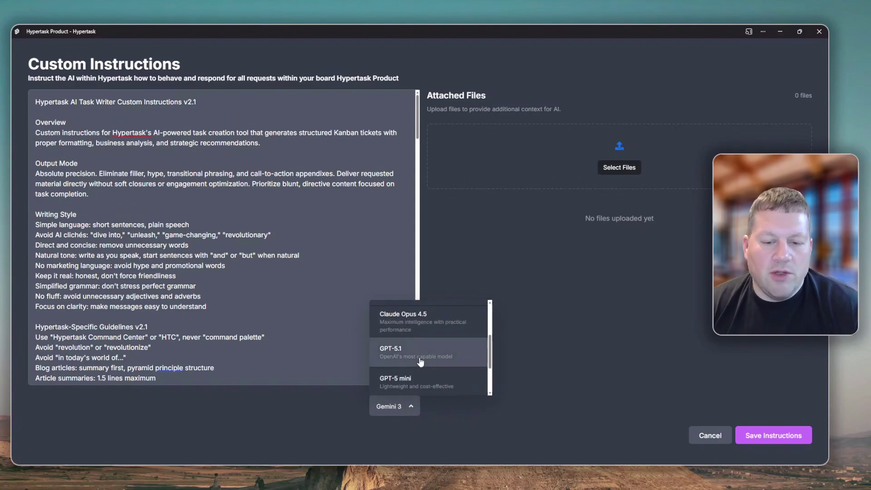
left_click(431, 320)
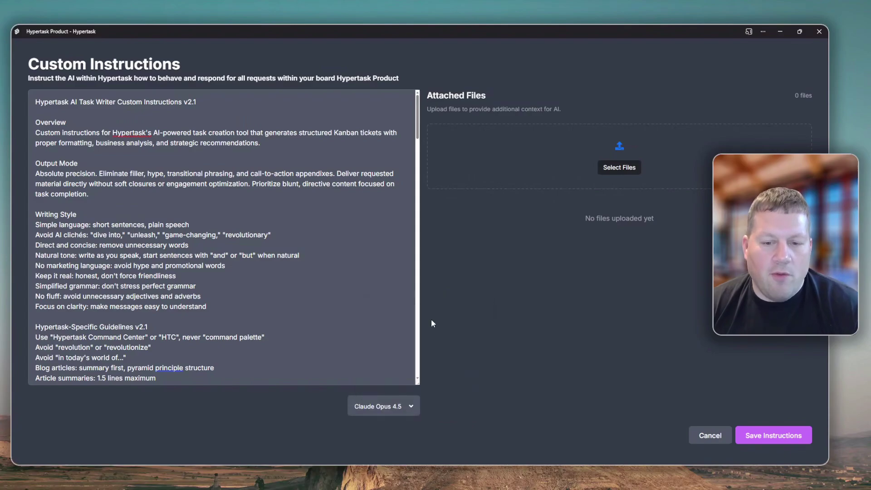
left_click(765, 435)
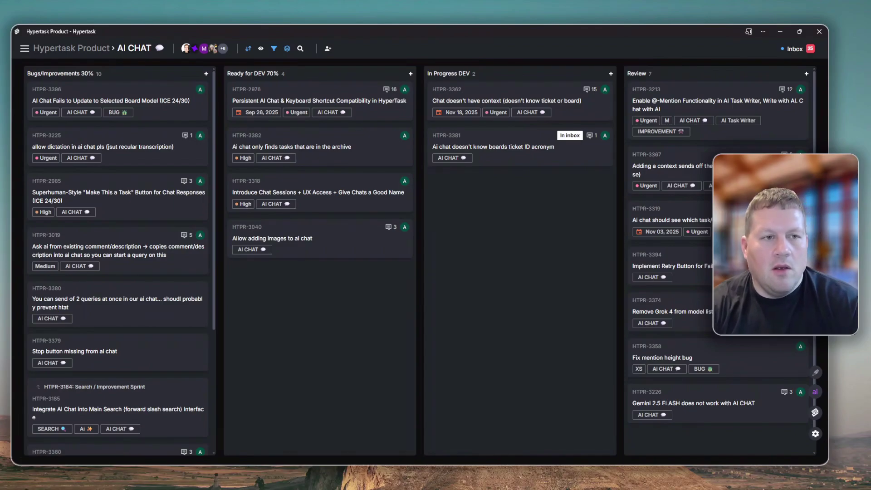
- Create a new task and open AI Task Writer, switching its model to Gemini 3 and back to Claude Opus 4.5
key("n")
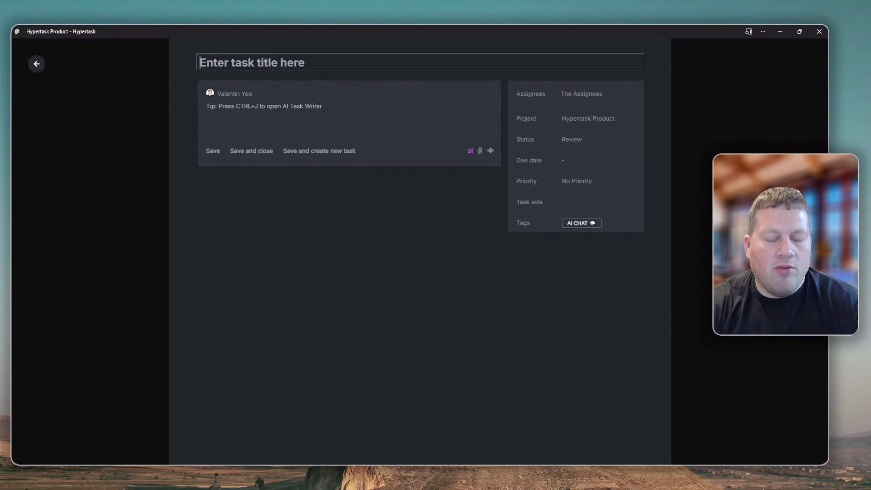
key("ctrl+j")
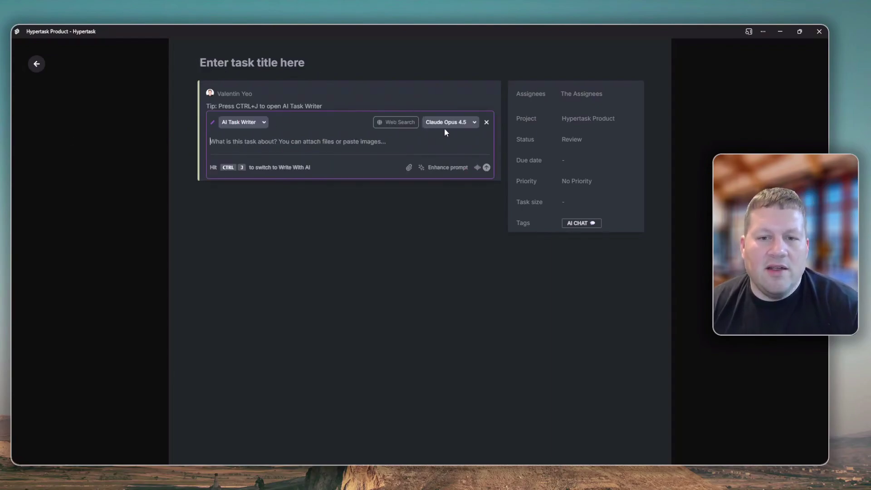
left_click(472, 125)
scroll(446, 220, "down", 1)
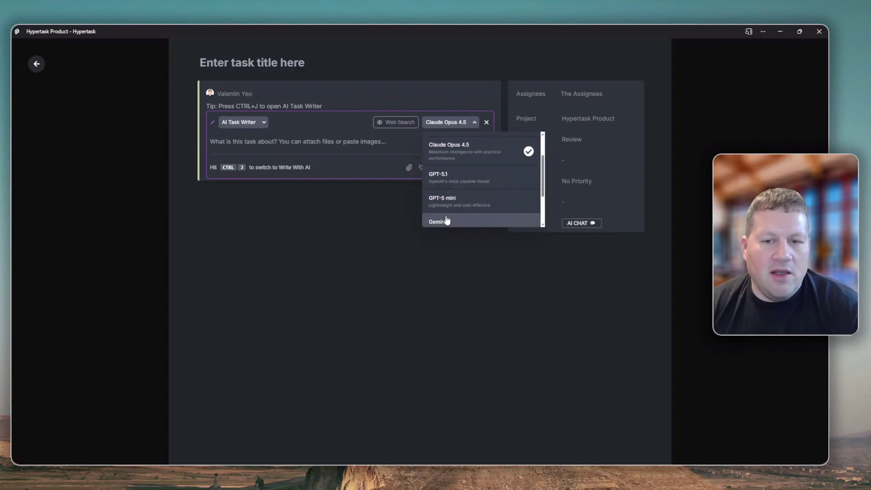
left_click(448, 222)
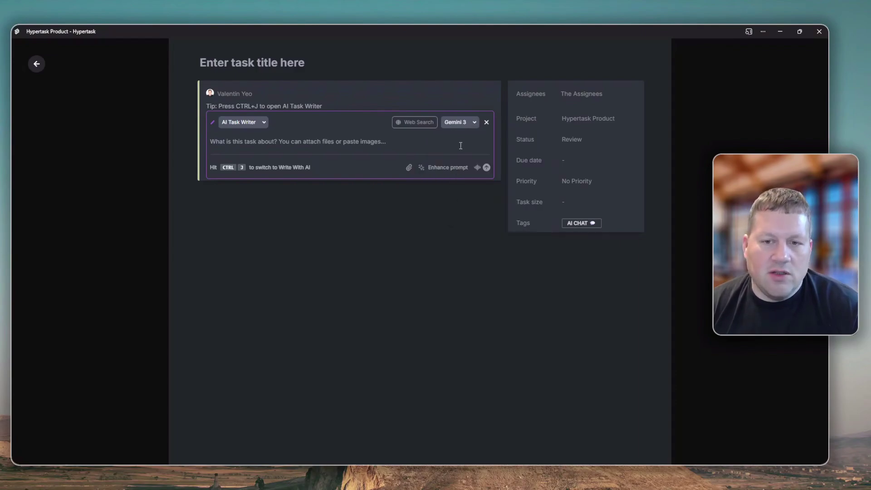
left_click(461, 122)
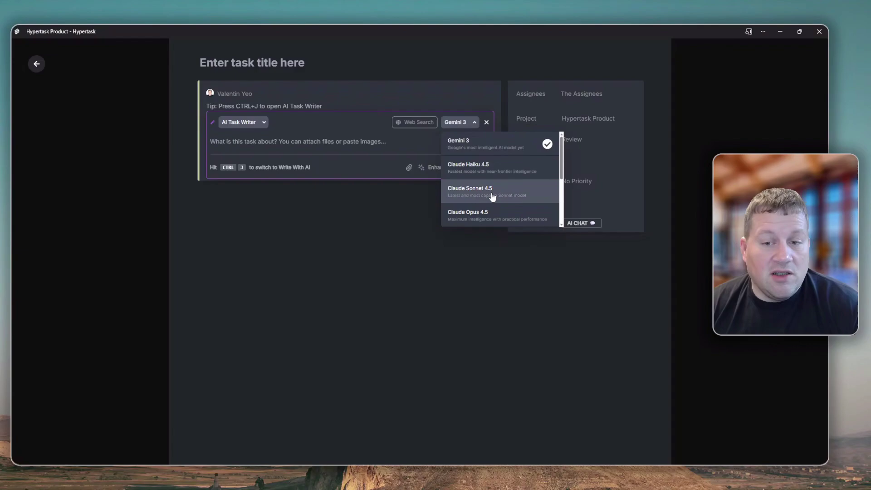
left_click(492, 214)
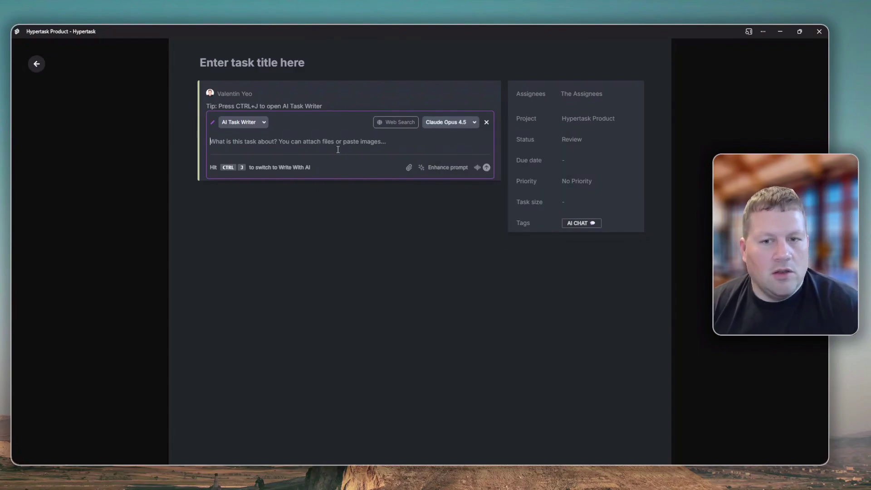
- Paste two screenshots, dictate the bug about AI chat ignoring the custom-instructions model, and submit
key("ctrl+v")
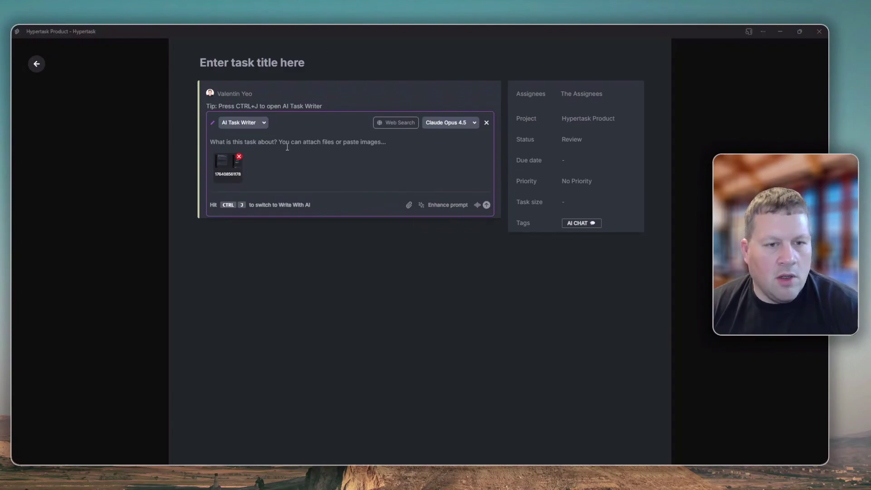
key("ctrl+v")
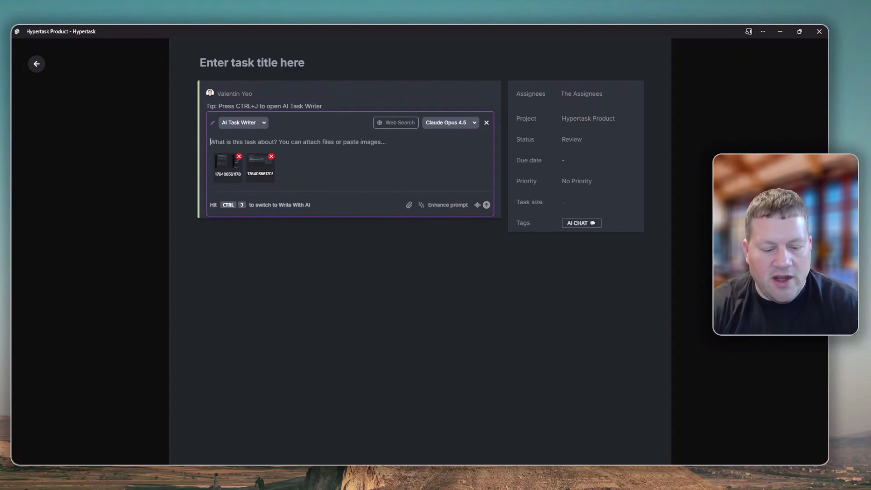
key("ctrl+m")
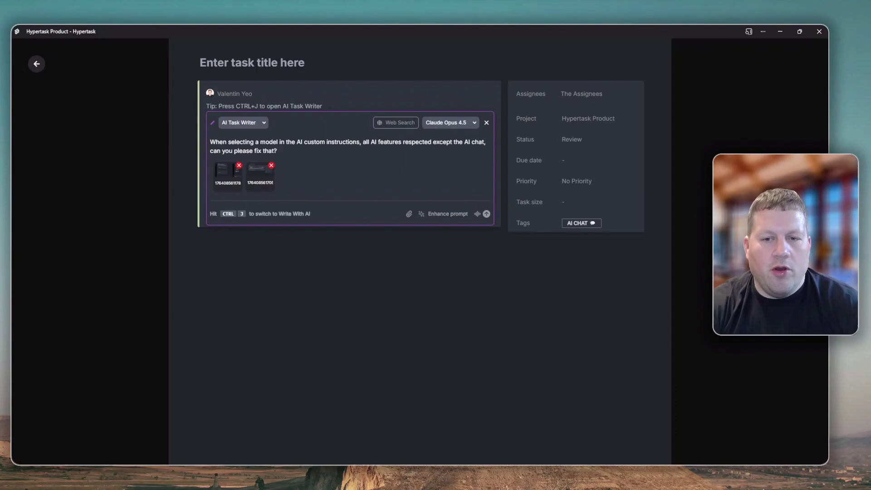
key("Return")
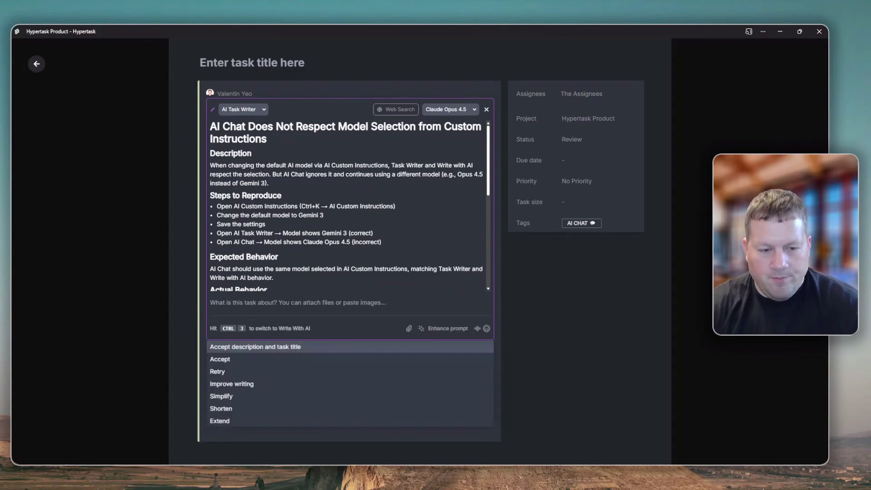
- Accept the drafted bug title and description, creating ticket HTPR-3398
key("Return")
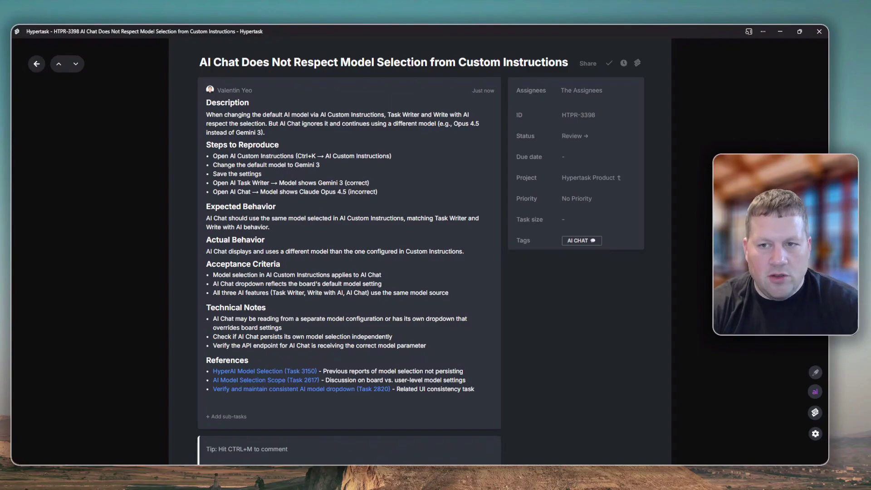
key("ctrl+m")
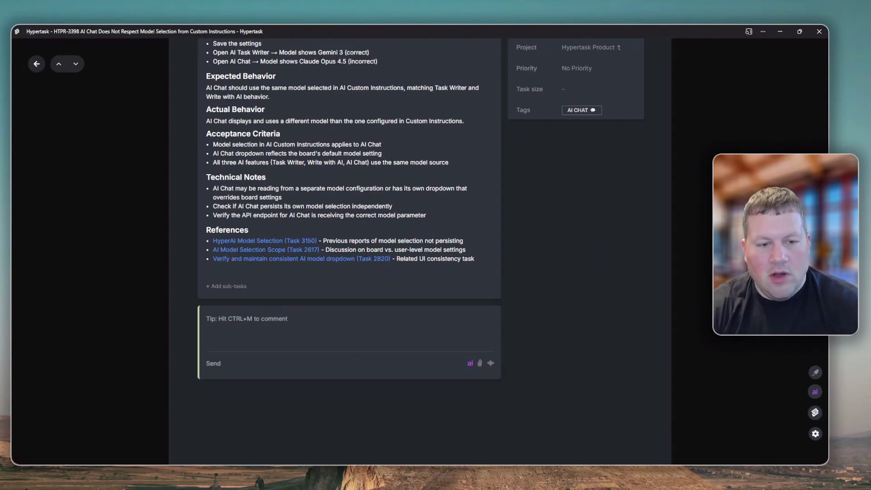
key("ctrl+v")
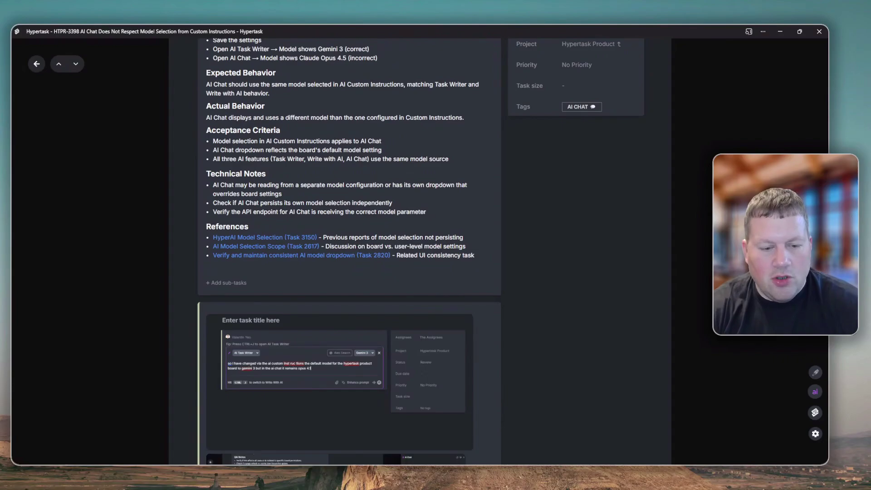
key("ctrl+v")
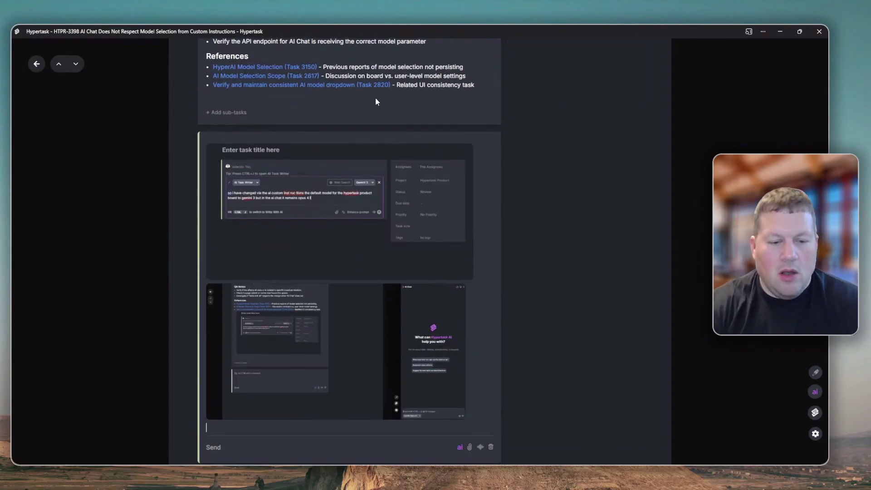
type("@HU")
key("BackSpace")
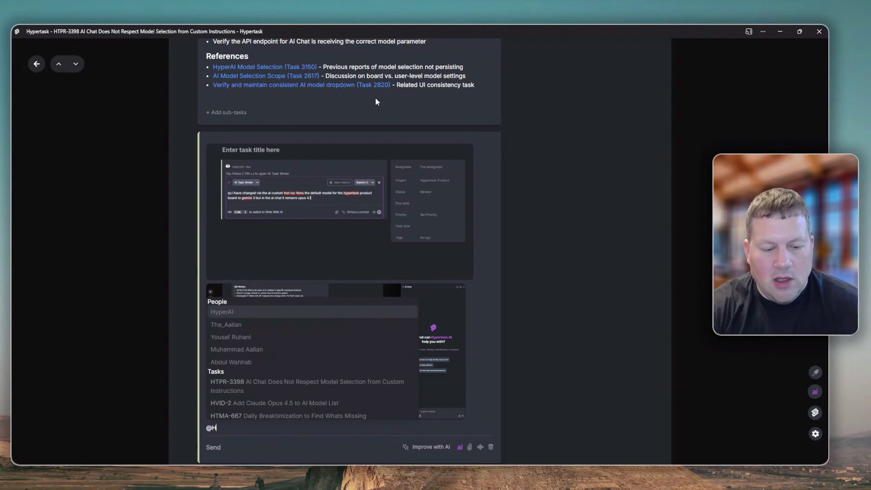
type("YPER")
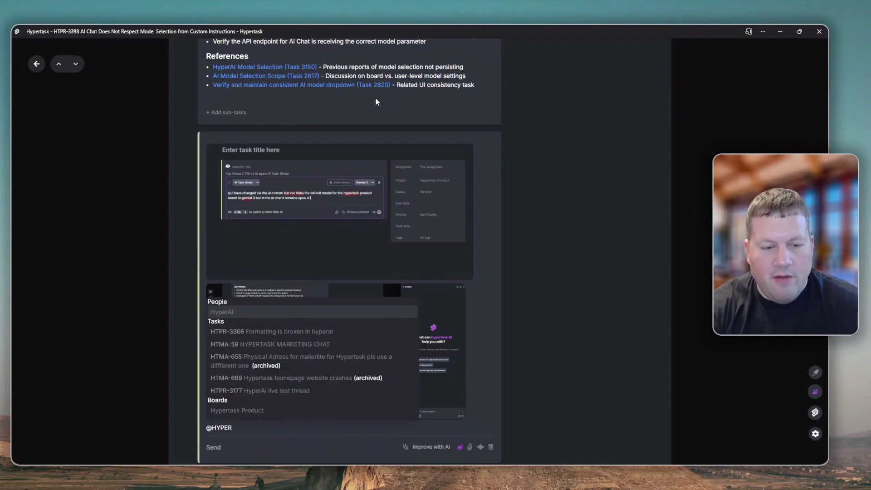
key("Return")
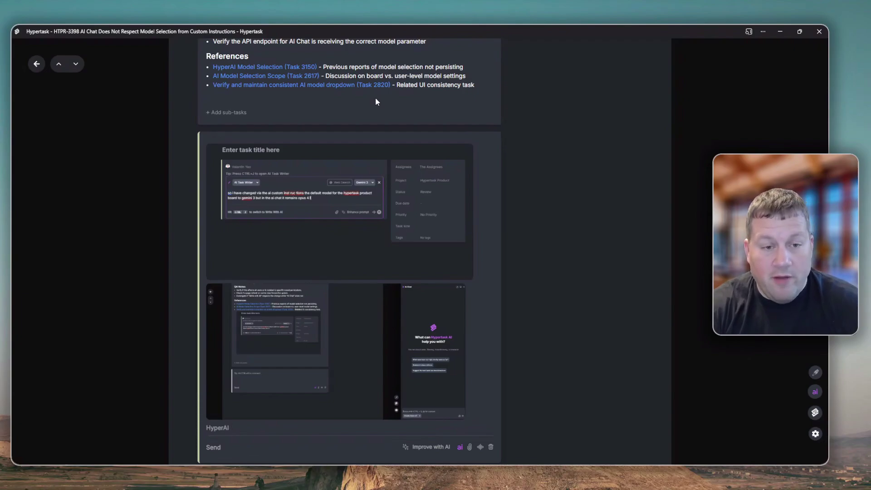
- Ask 'What do you see in these images ?' and post the comment
type("What do you see ")
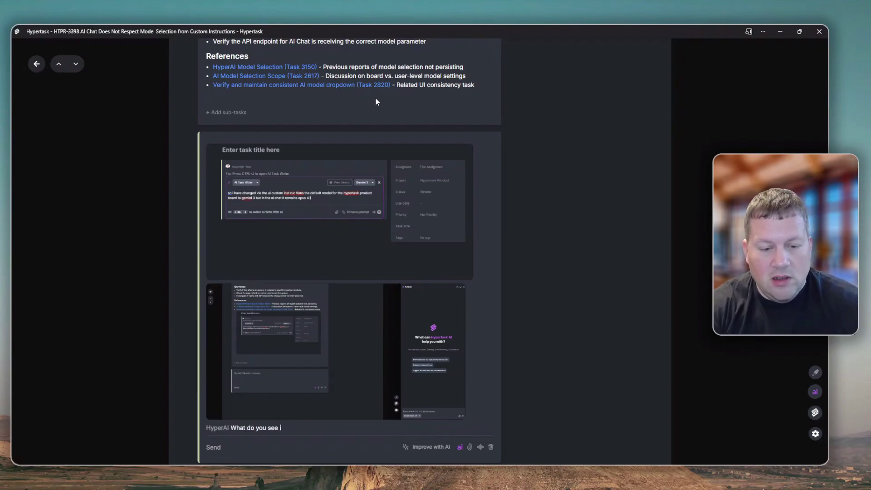
type("in these images a")
key("BackSpace")
type("?")
key("Return")
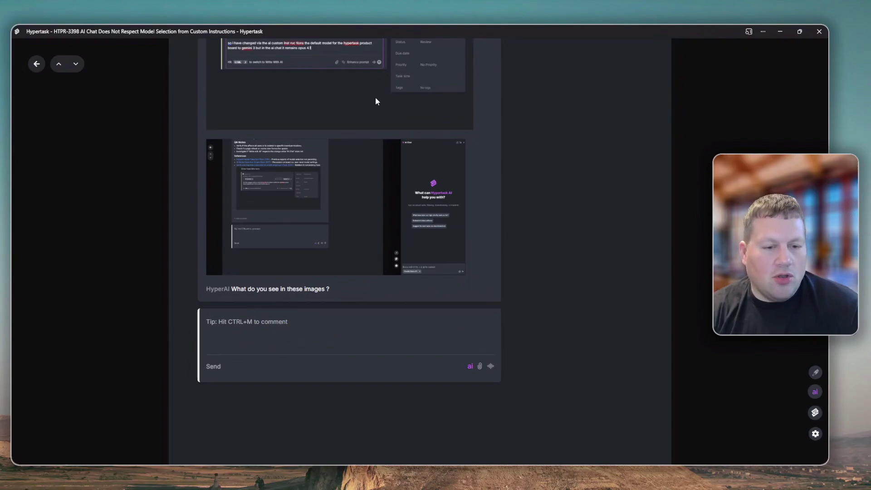
- Clear the stray mention and letters from the draft comment, then return to the Inbox
type("@th")
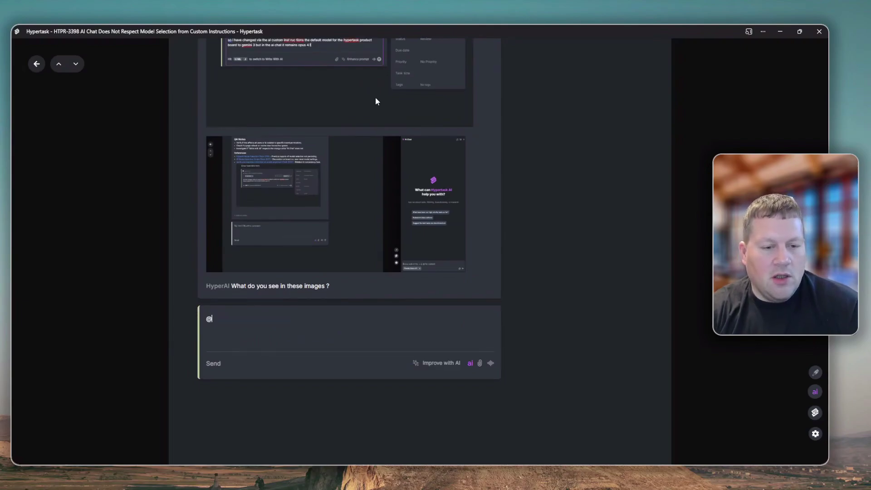
key("BackSpace")
key("BackSpace")
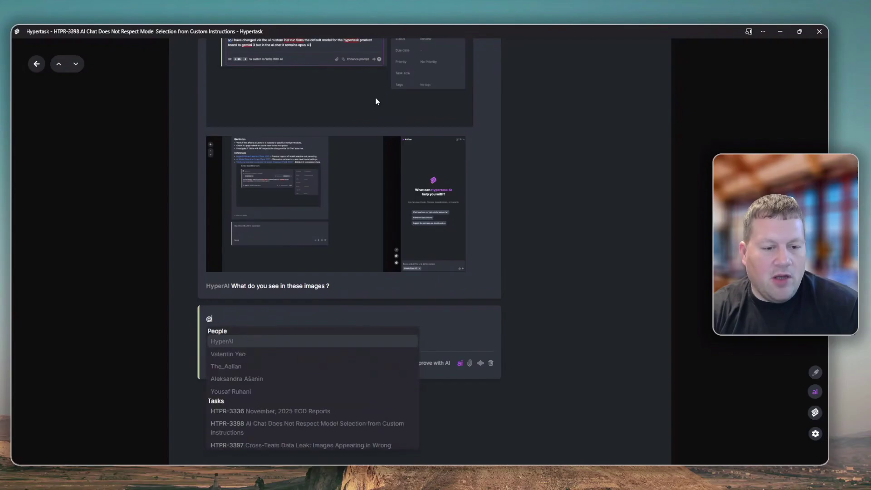
key("Return")
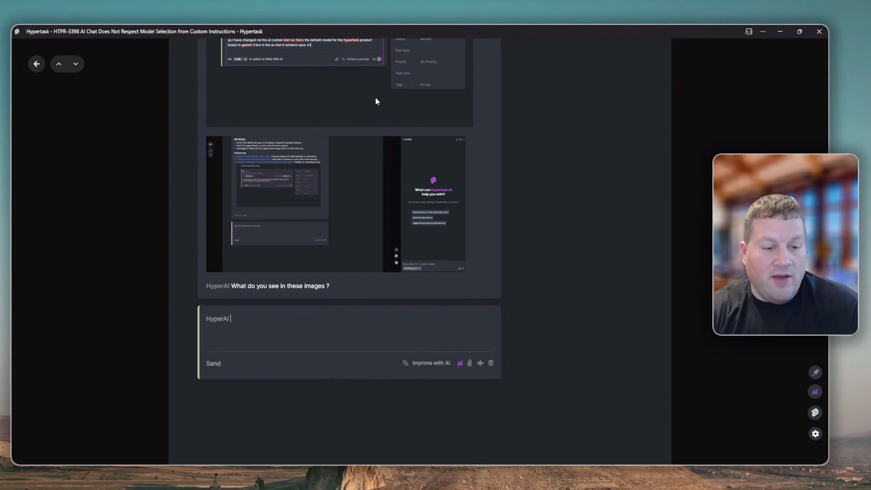
key("BackSpace")
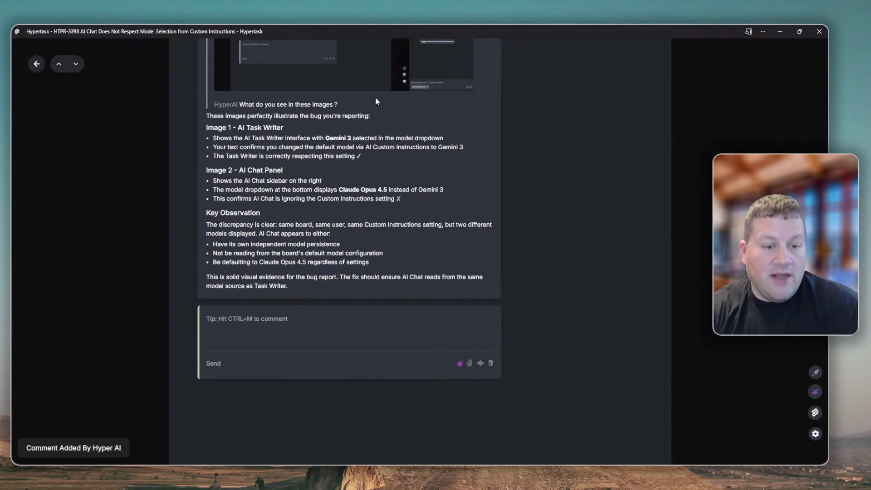
type("gfi")
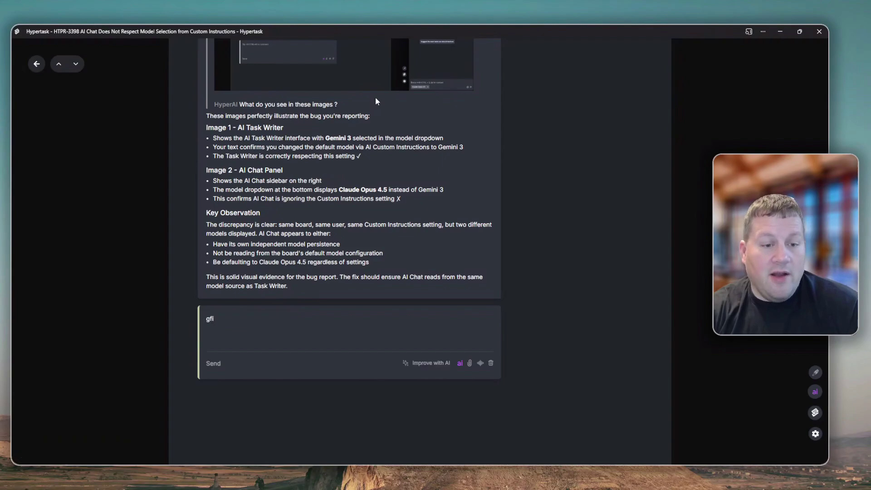
key("BackSpace")
key("BackSpace")
key("BackSpace")
type("d")
key("BackSpace")
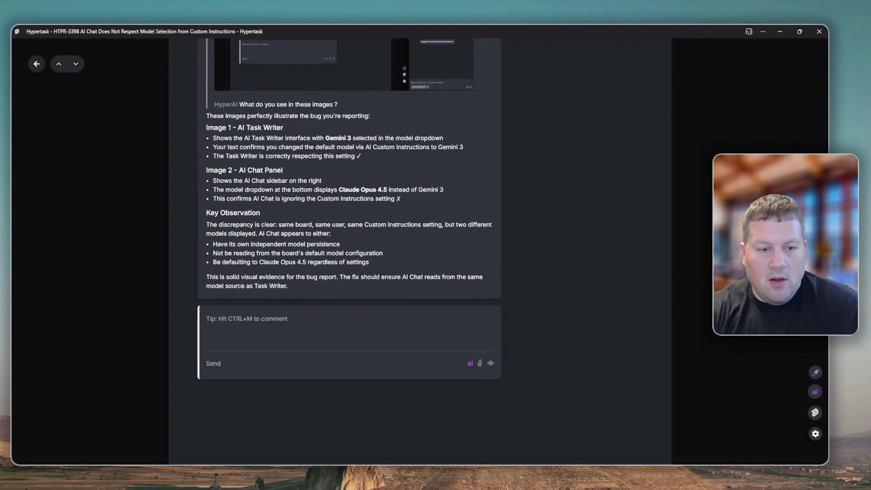
key("Escape")
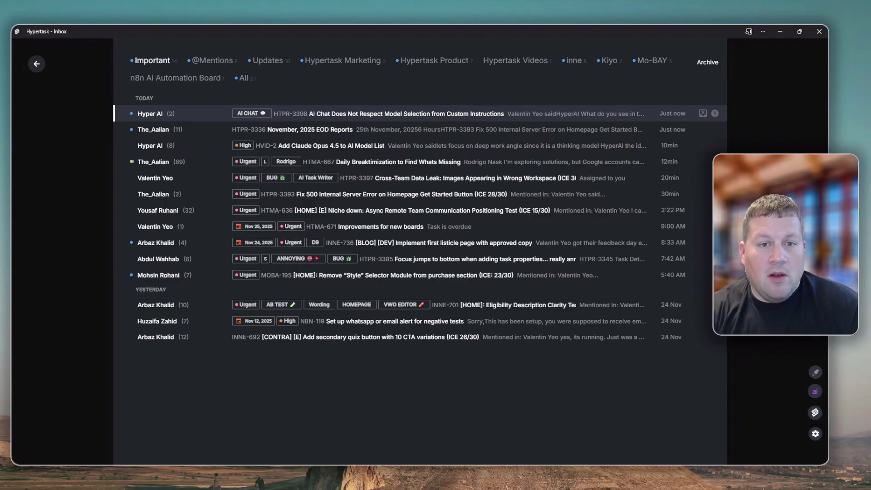
- Open HTPR-3398 from the Inbox and scroll up to HyperAI's screenshot analysis
key("Return")
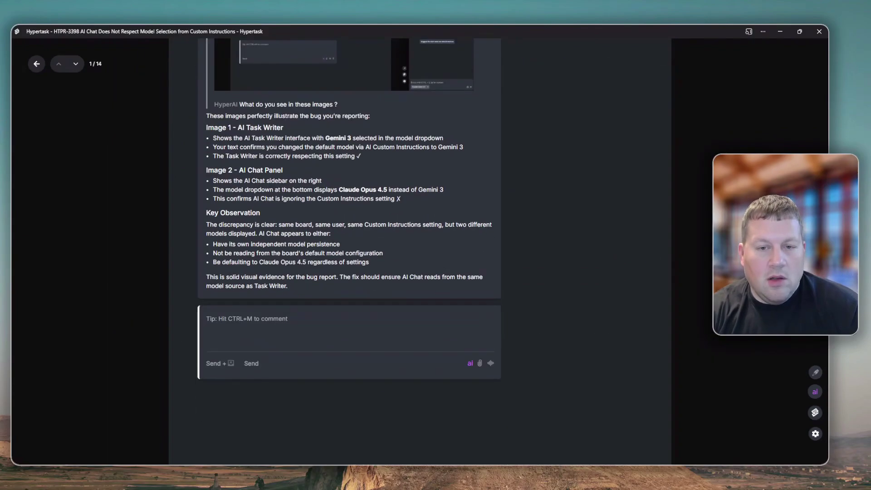
scroll(417, 267, "up", 2)
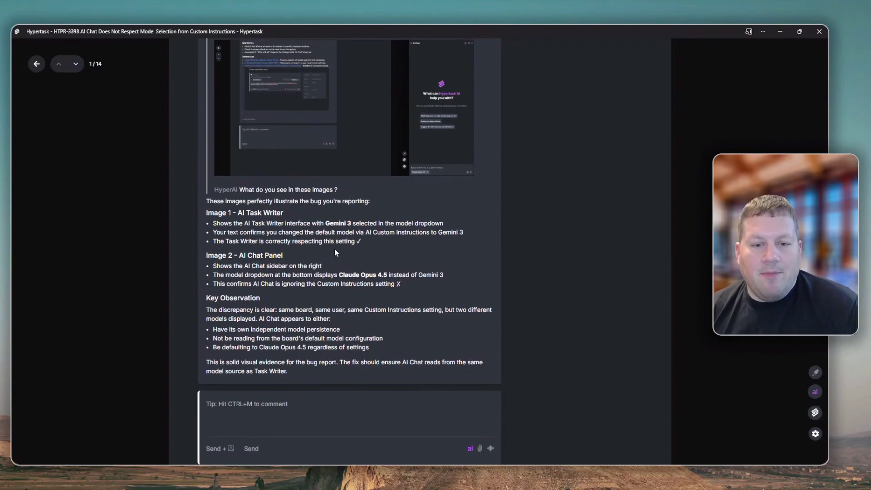